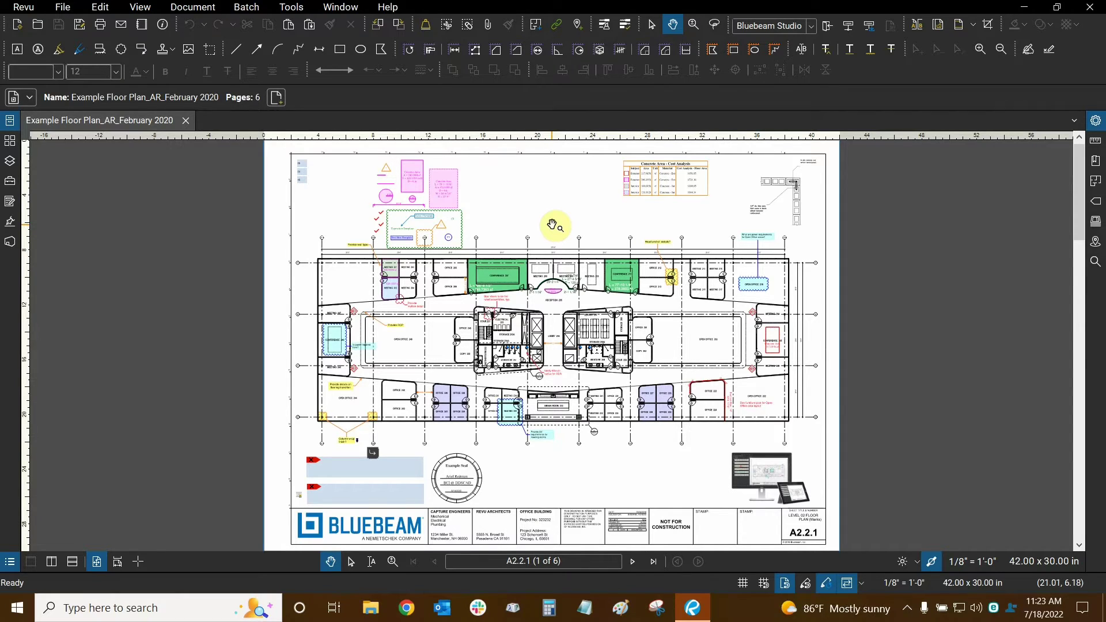
- From the Signatures panel, place a signature field over the right-hand STAMP box of sheet A2.2.1's title block
{"action": "left_click", "coordinate": [10, 225]}
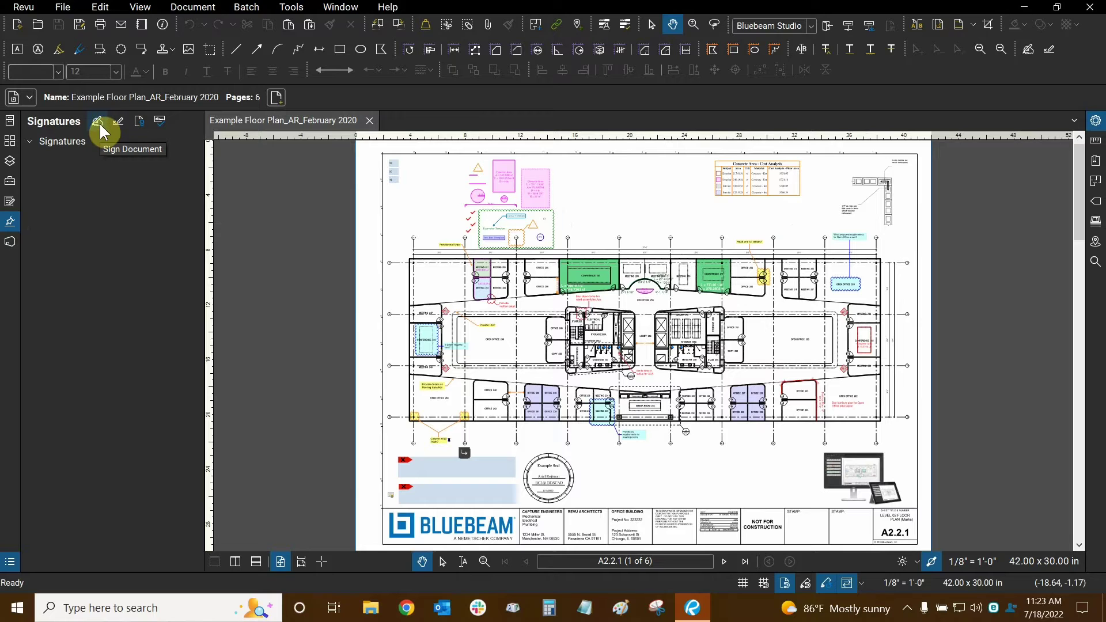
{"action": "left_click", "coordinate": [99, 125]}
{"action": "left_click_drag", "start_coordinate": [633, 471], "coordinate": [533, 292]}
{"action": "scroll", "coordinate": [786, 340], "scroll_direction": "up", "scroll_amount": 8}
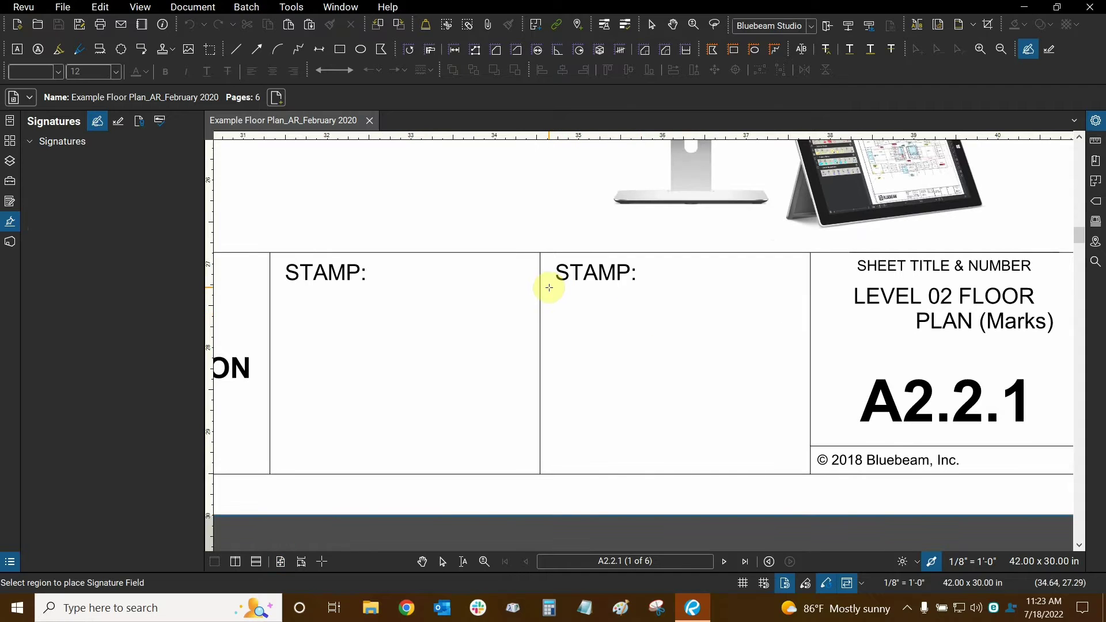
{"action": "left_click_drag", "start_coordinate": [549, 291], "coordinate": [804, 465]}
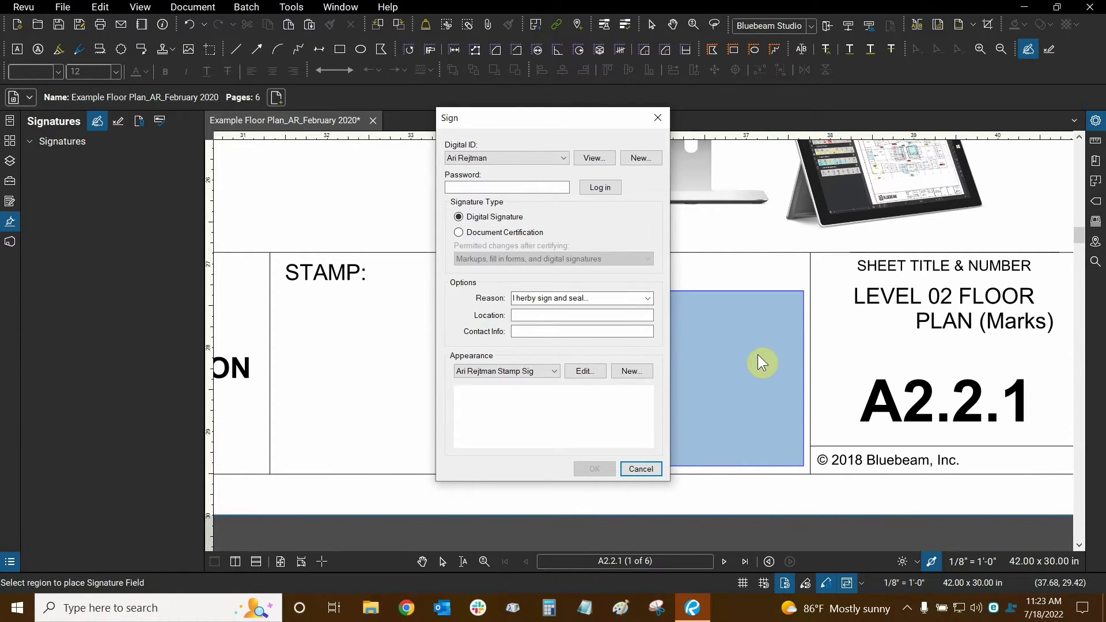
- Cancel signing and nudge the top edge of the stamp-box signature field
{"action": "left_click", "coordinate": [641, 468]}
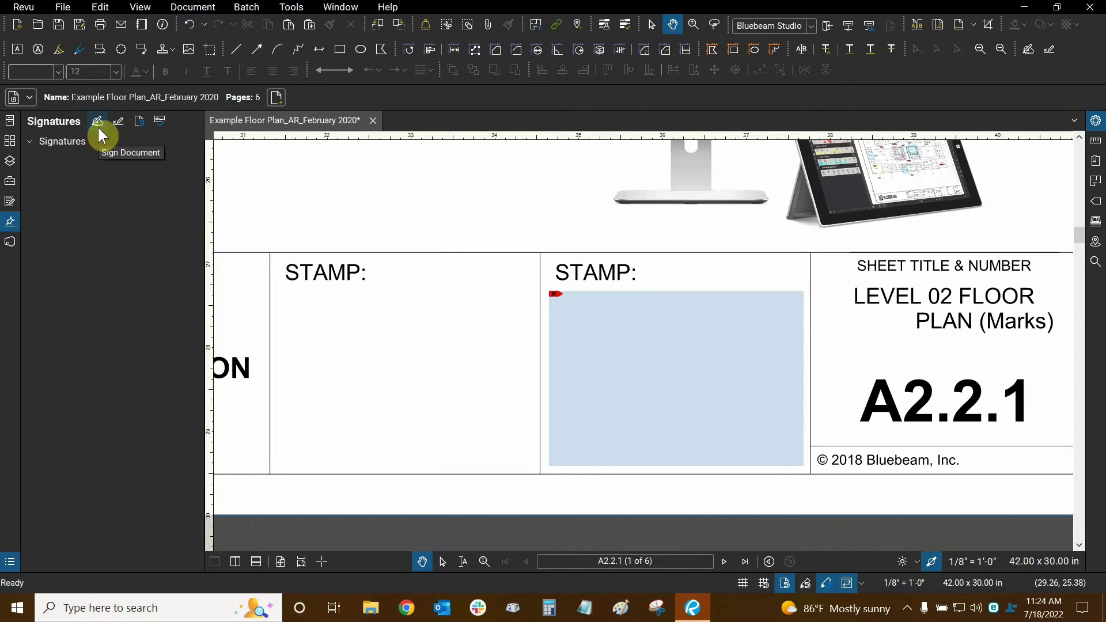
{"action": "left_click", "coordinate": [114, 126]}
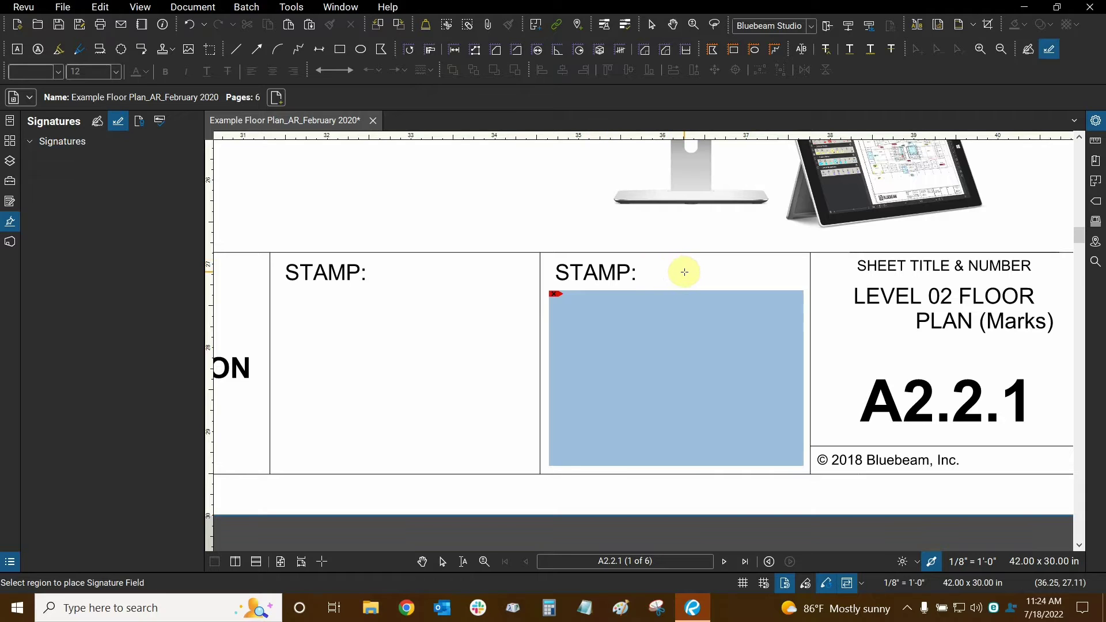
{"action": "left_click", "coordinate": [654, 342]}
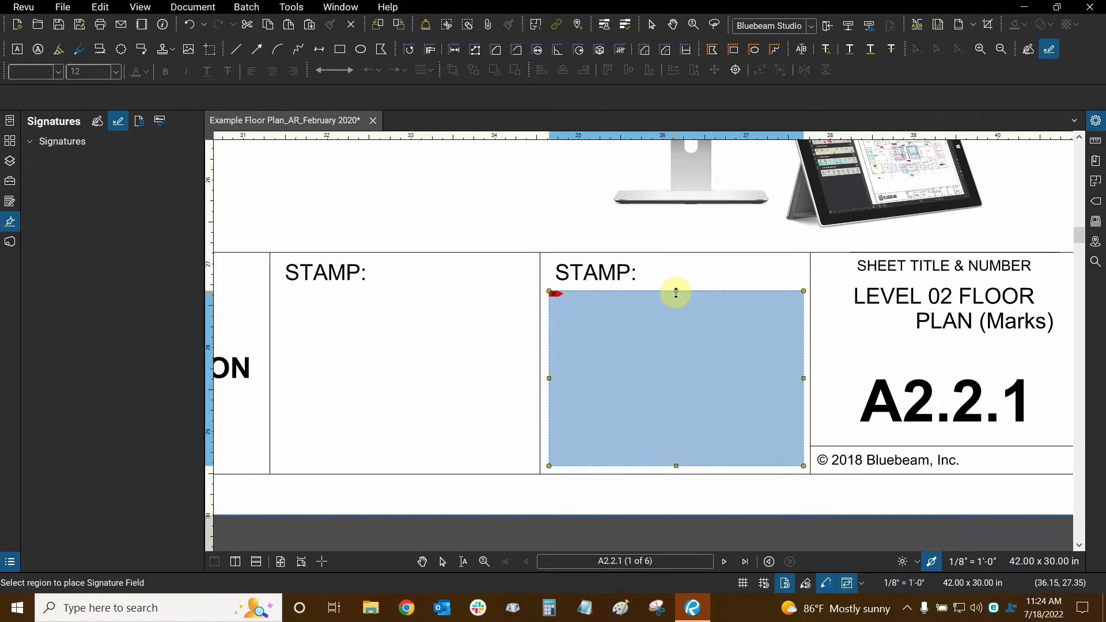
{"action": "mouse_move", "coordinate": [675, 289]}
{"action": "left_mouse_down"}
{"action": "mouse_move", "coordinate": [683, 233]}
{"action": "mouse_move", "coordinate": [679, 289]}
{"action": "left_mouse_up"}
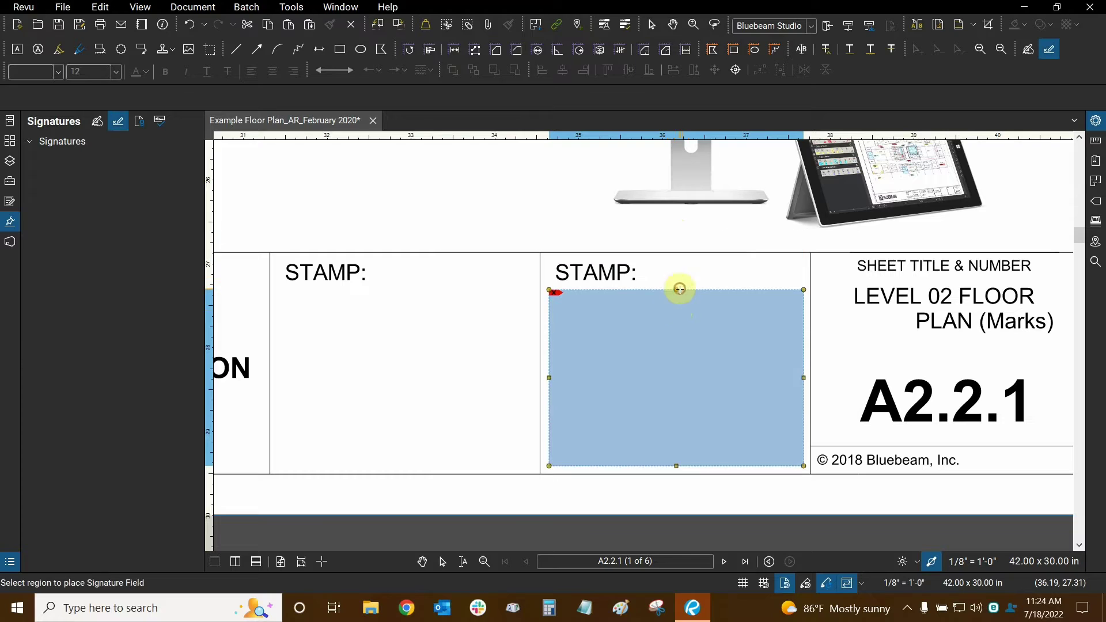
- Bring up the signature field's context menu, dismiss it, and deselect the field
{"action": "right_click", "coordinate": [664, 355]}
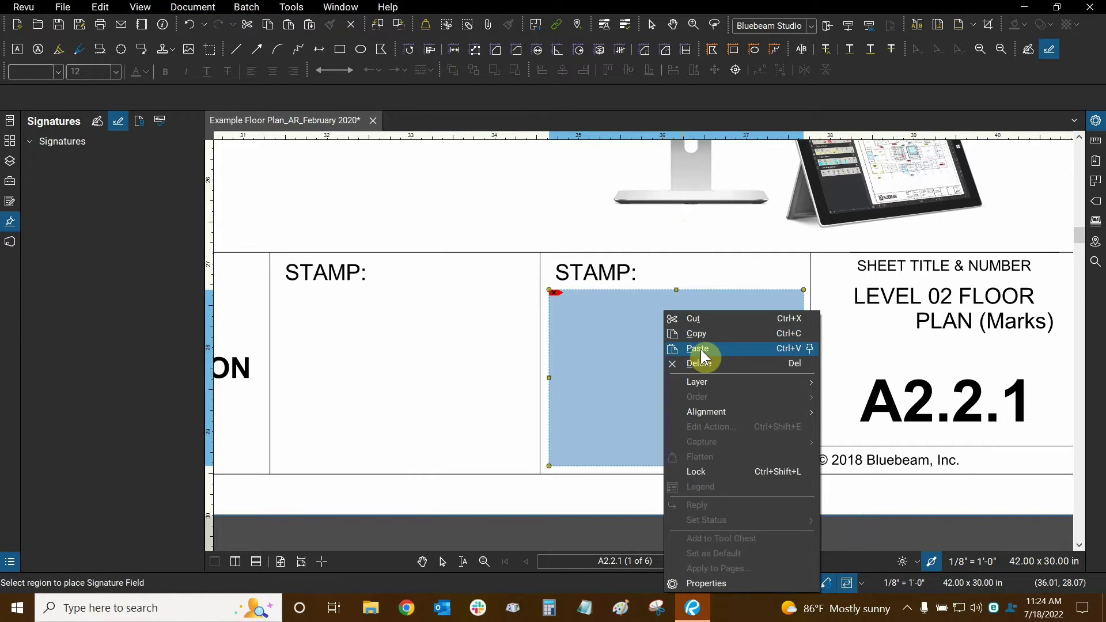
{"action": "left_click", "coordinate": [520, 203]}
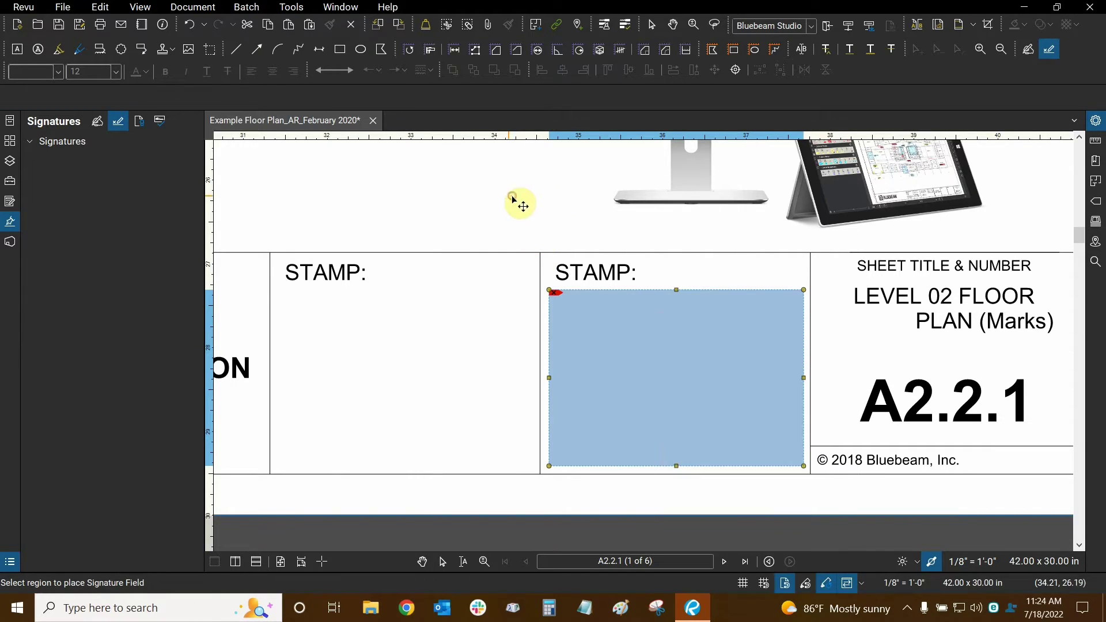
{"action": "left_click", "coordinate": [454, 170]}
{"action": "key", "text": "Escape"}
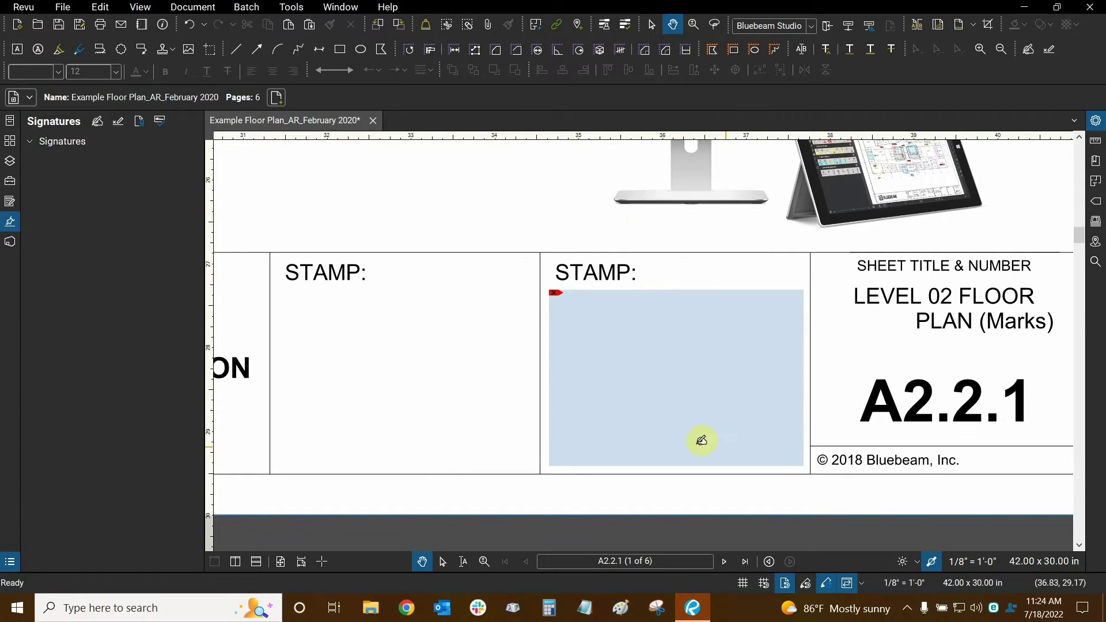
- Open the stamp-box field's Sign dialog and log in with the digital ID password
{"action": "left_click", "coordinate": [121, 121]}
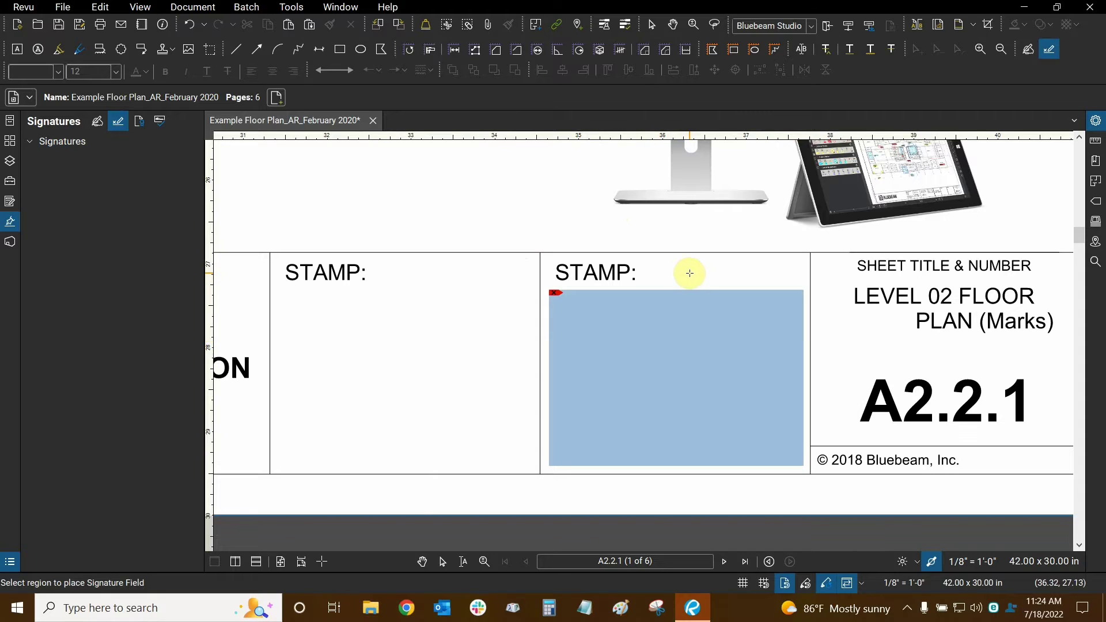
{"action": "key", "text": "Escape"}
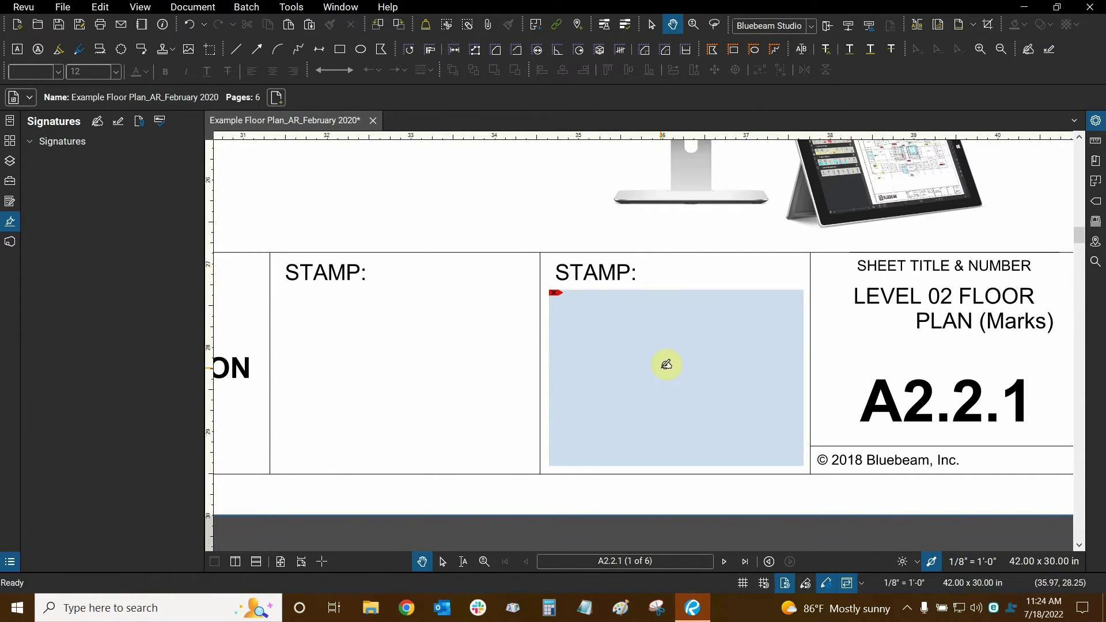
{"action": "left_click", "coordinate": [691, 365]}
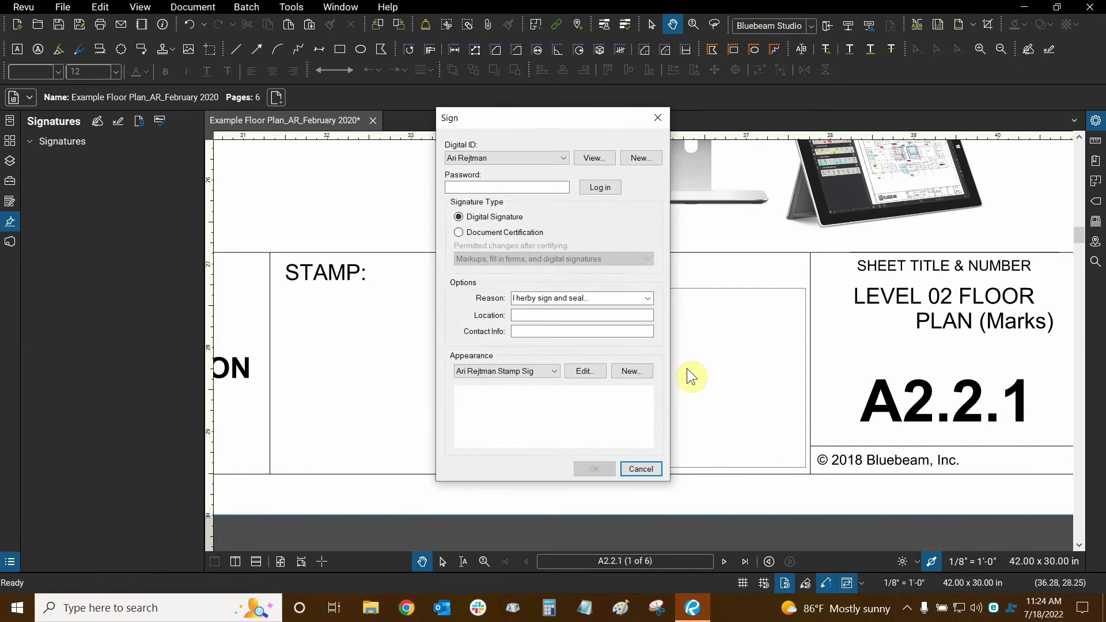
{"action": "left_click", "coordinate": [508, 187]}
{"action": "type", "text": "•••••••••••••"}
{"action": "key", "text": "Return"}
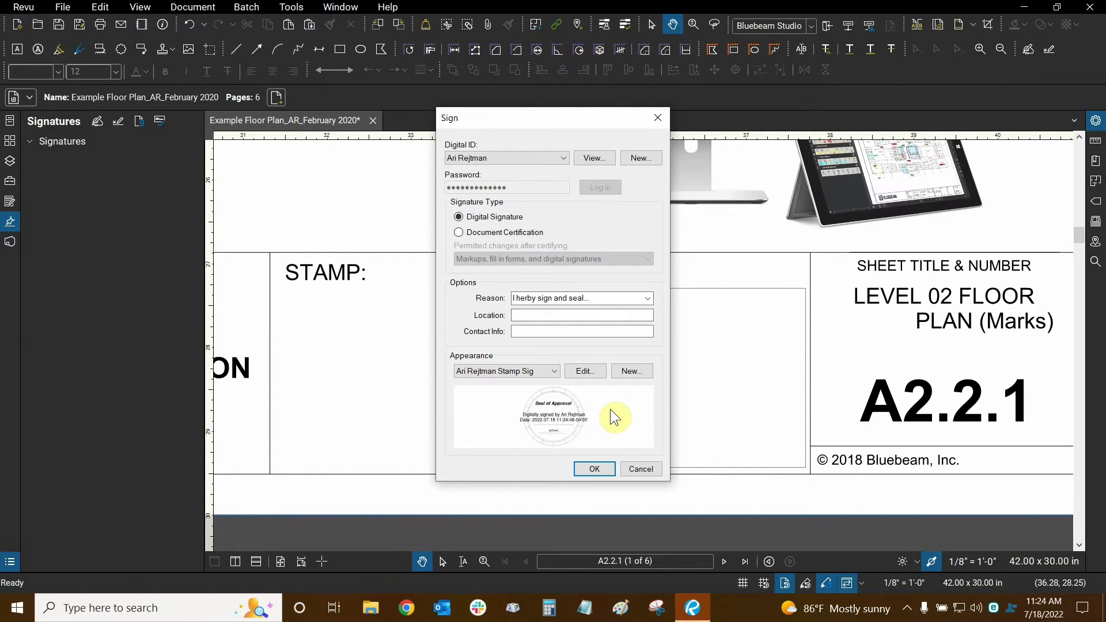
- Review the Signature Appearance settings and cancel them, keeping the Seal of Approval appearance
{"action": "left_click", "coordinate": [583, 372]}
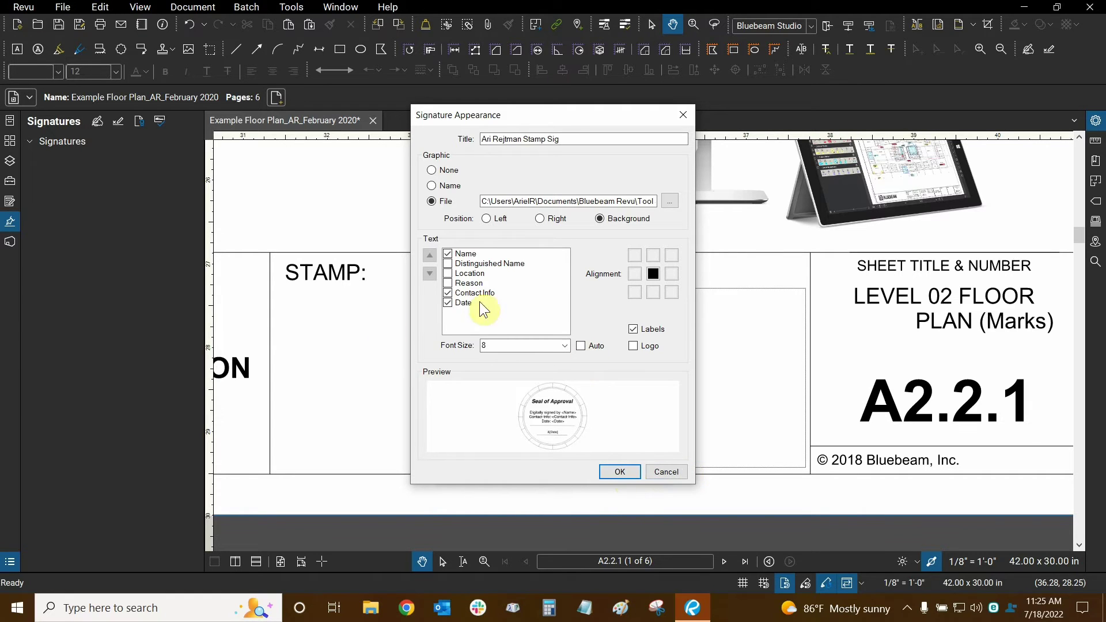
{"action": "left_click", "coordinate": [667, 472]}
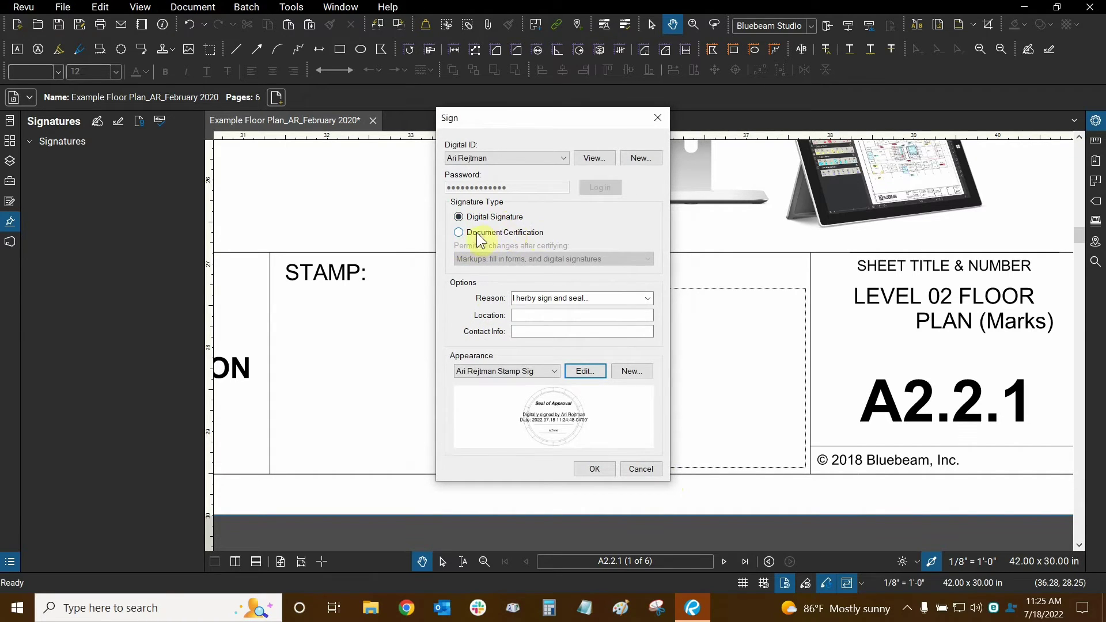
- Sign as a plain Digital Signature instead of certification, leaving permitted changes untouched, and confirm
{"action": "left_click", "coordinate": [457, 232]}
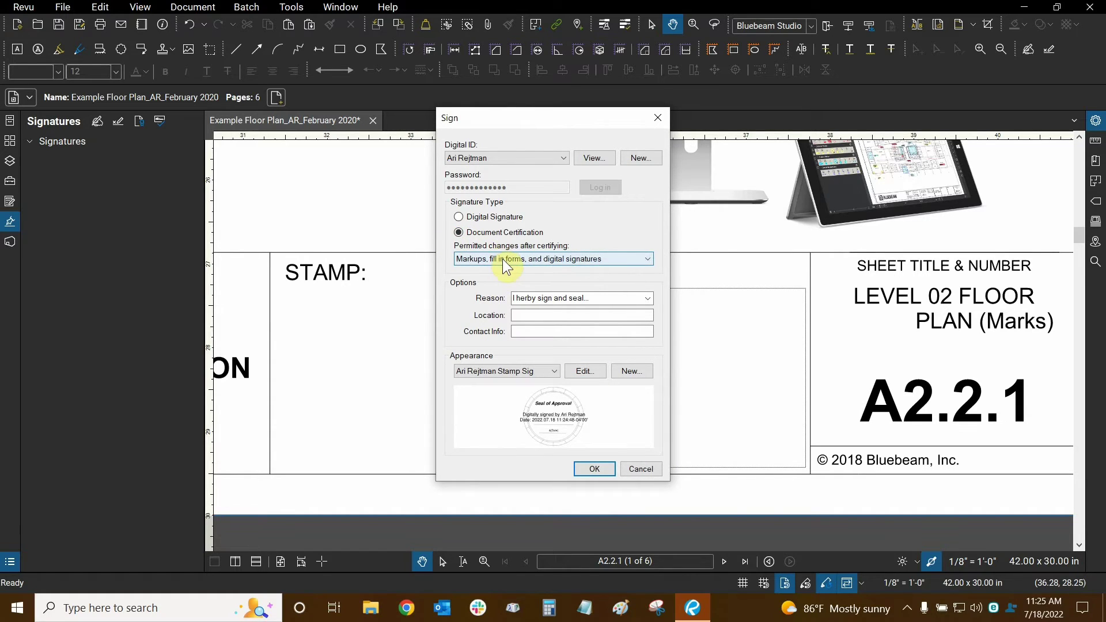
{"action": "left_click", "coordinate": [502, 258]}
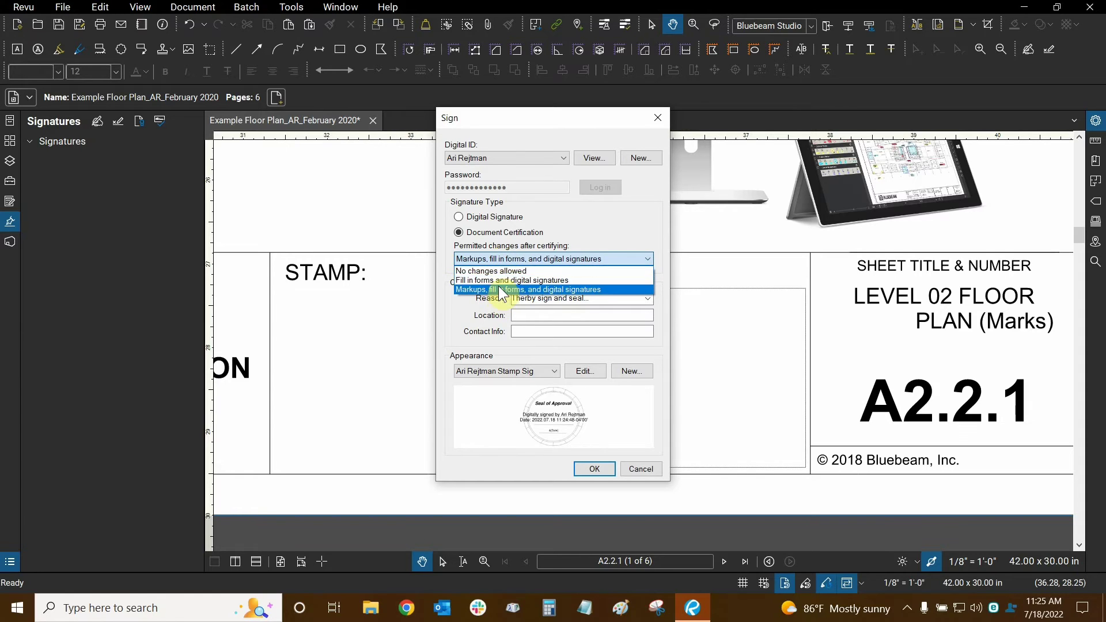
{"action": "left_click", "coordinate": [603, 223]}
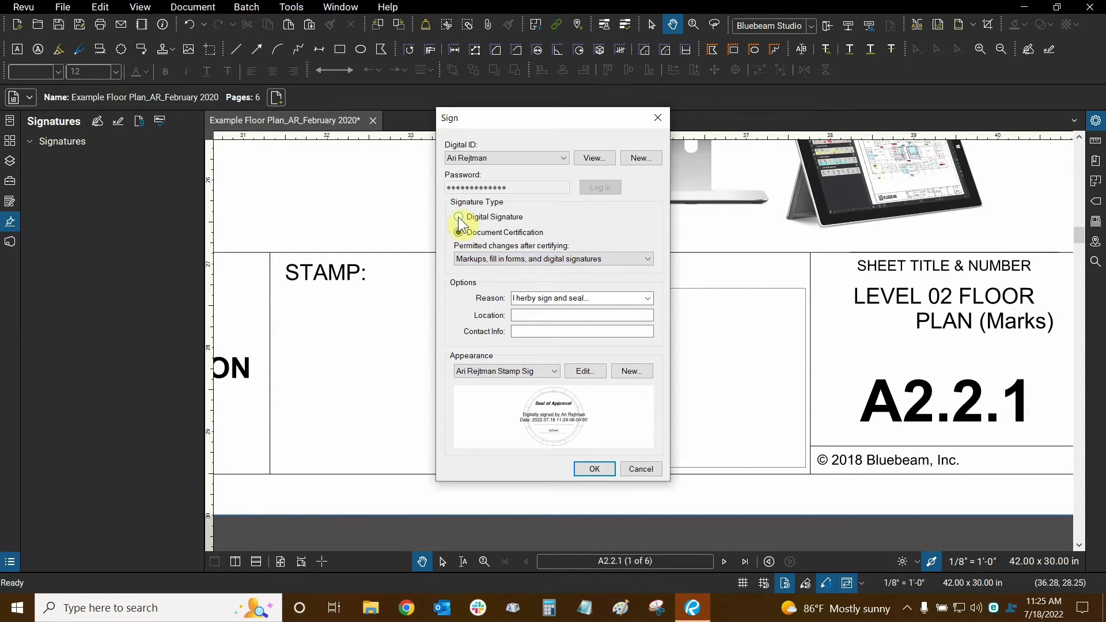
{"action": "left_click", "coordinate": [458, 217]}
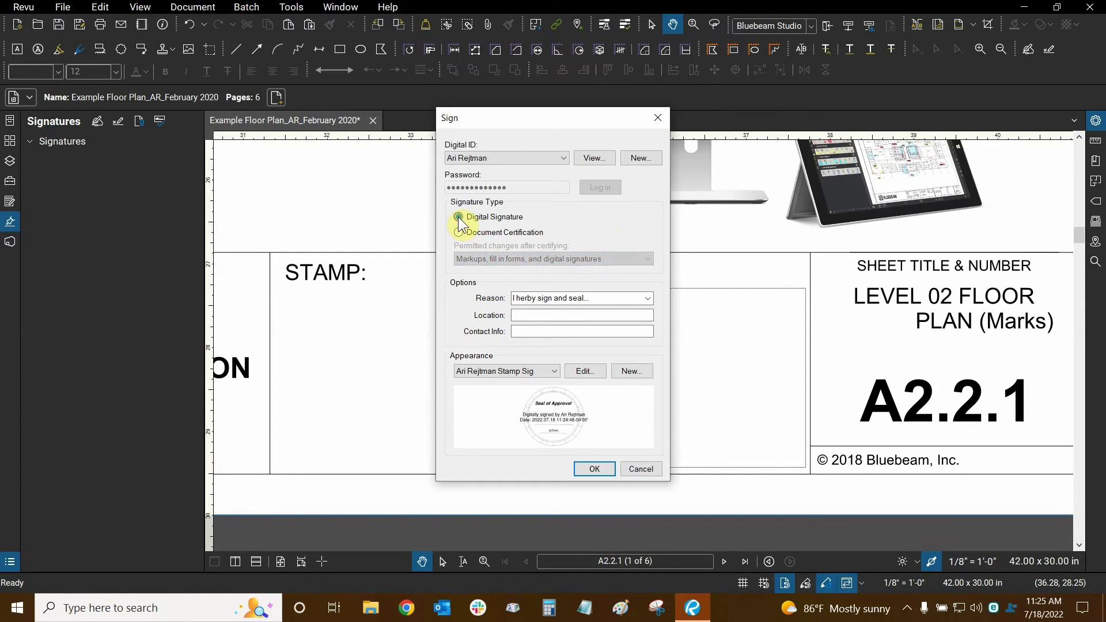
{"action": "left_click", "coordinate": [594, 469]}
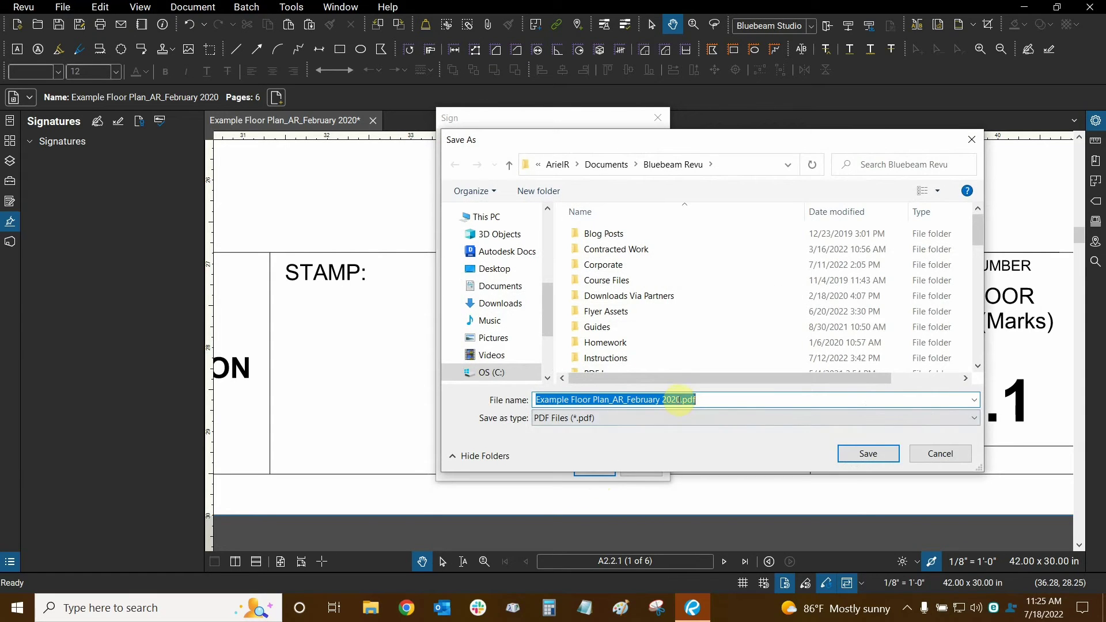
- Save the signed plan as Example Floor Plan_AR_February 2020_DS.pdf, replacing the existing file
{"action": "left_click", "coordinate": [681, 400]}
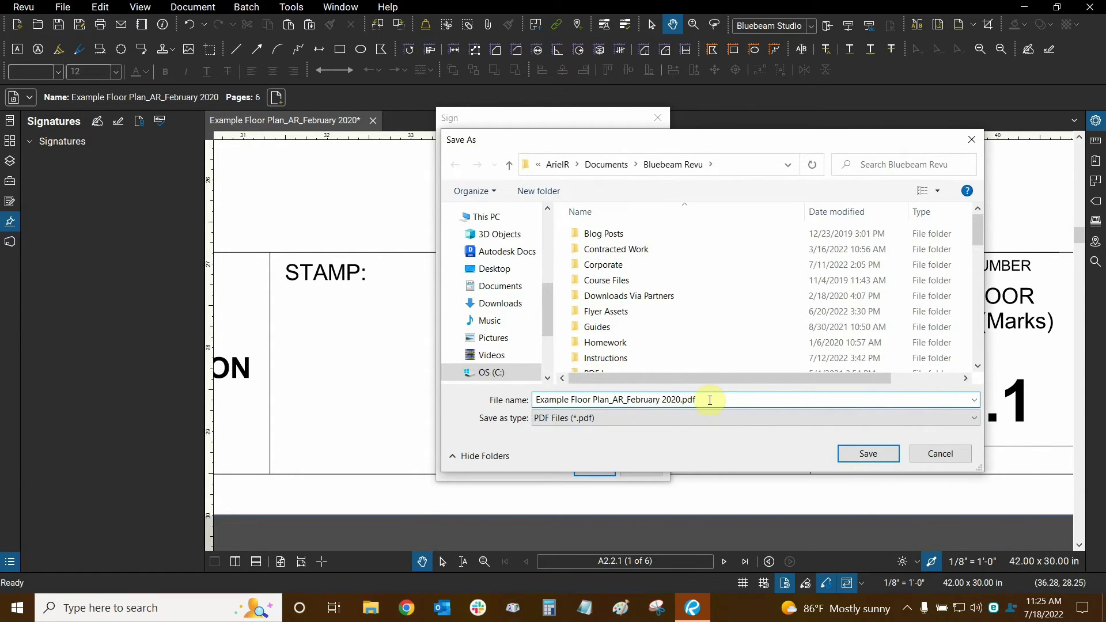
{"action": "type", "text": "_DS"}
{"action": "left_click", "coordinate": [877, 453]}
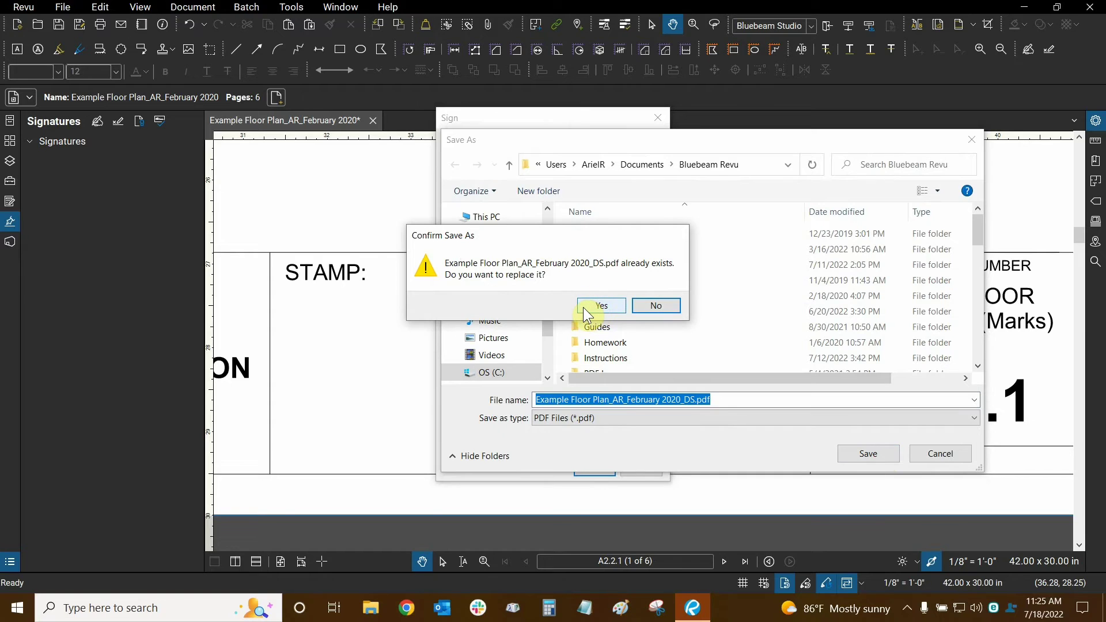
{"action": "left_click", "coordinate": [582, 306]}
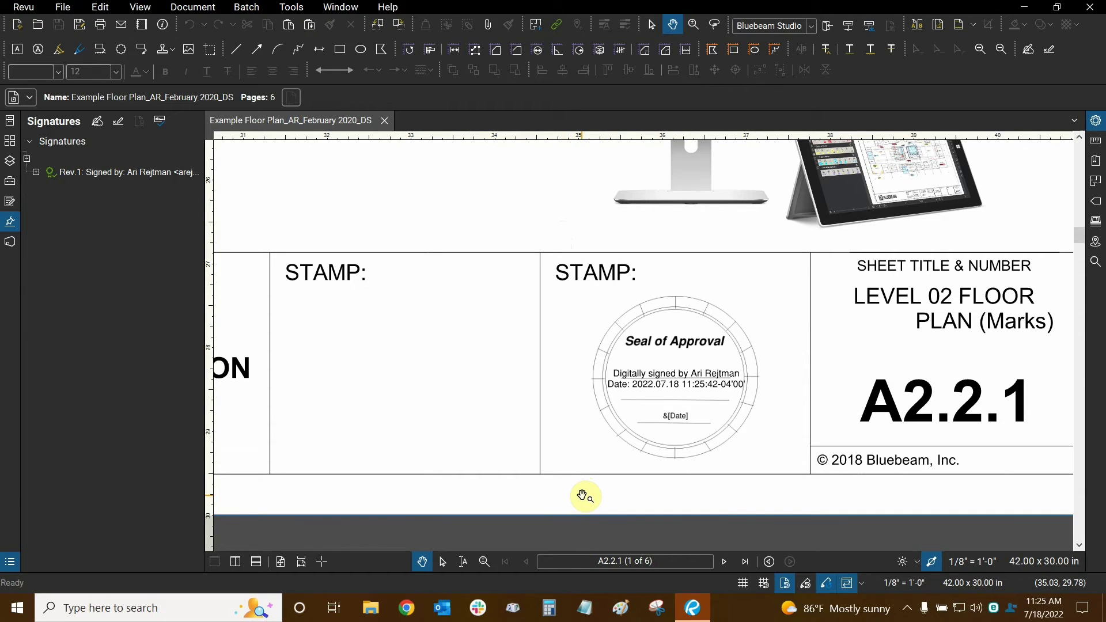
{"action": "left_click", "coordinate": [663, 355]}
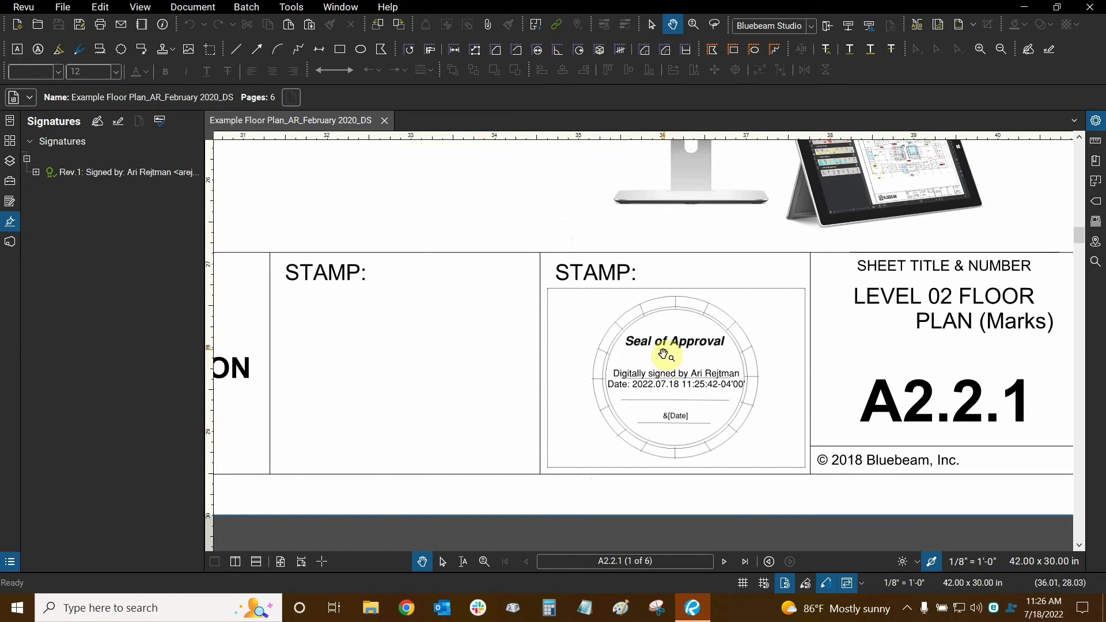
{"action": "right_click", "coordinate": [666, 342]}
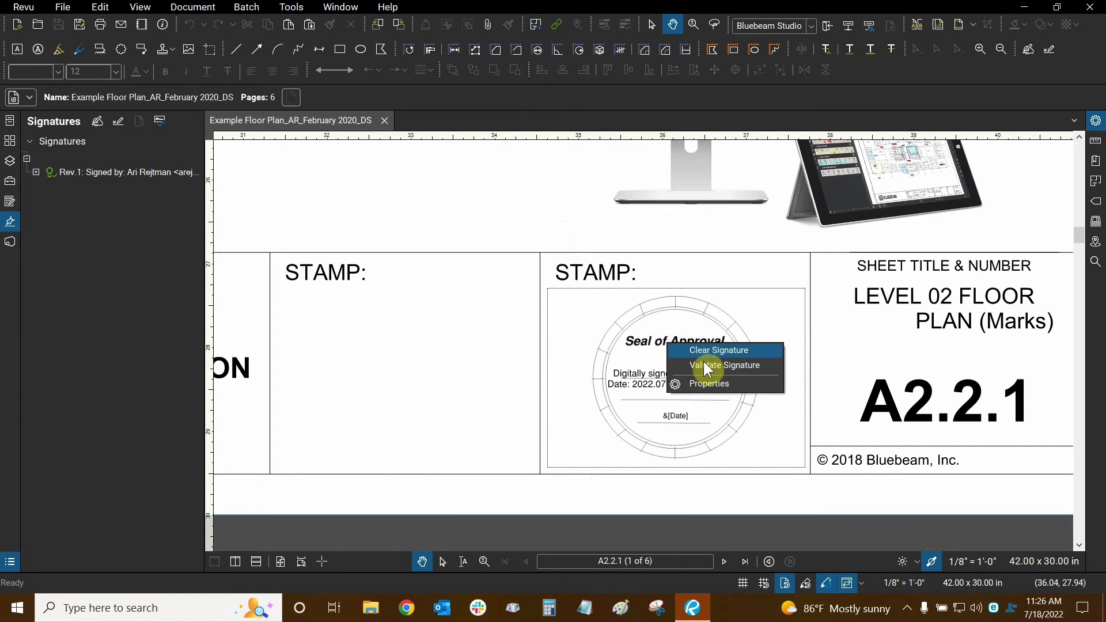
{"action": "left_click", "coordinate": [505, 198]}
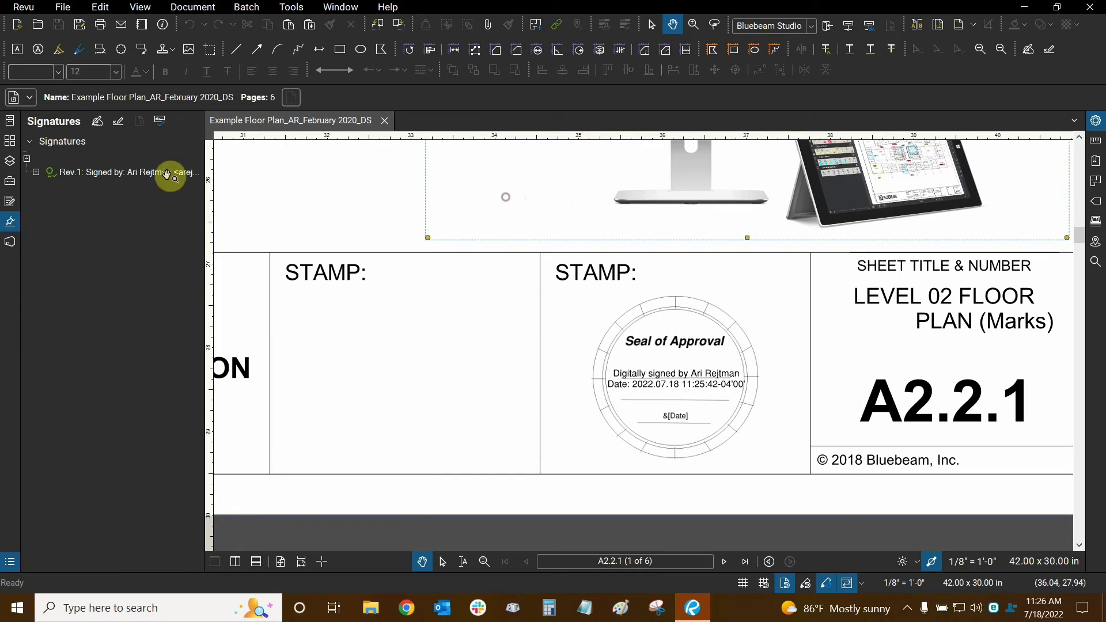
- Expand Rev.1's validation details and signing Authority in the Signatures panel
{"action": "left_click", "coordinate": [266, 192]}
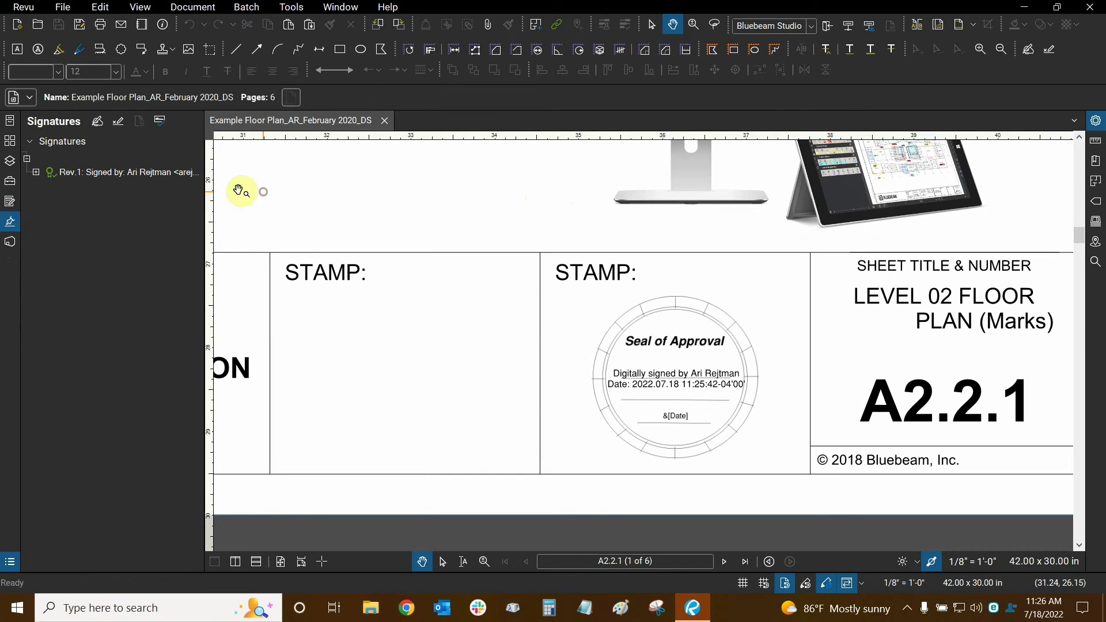
{"action": "left_click", "coordinate": [35, 172]}
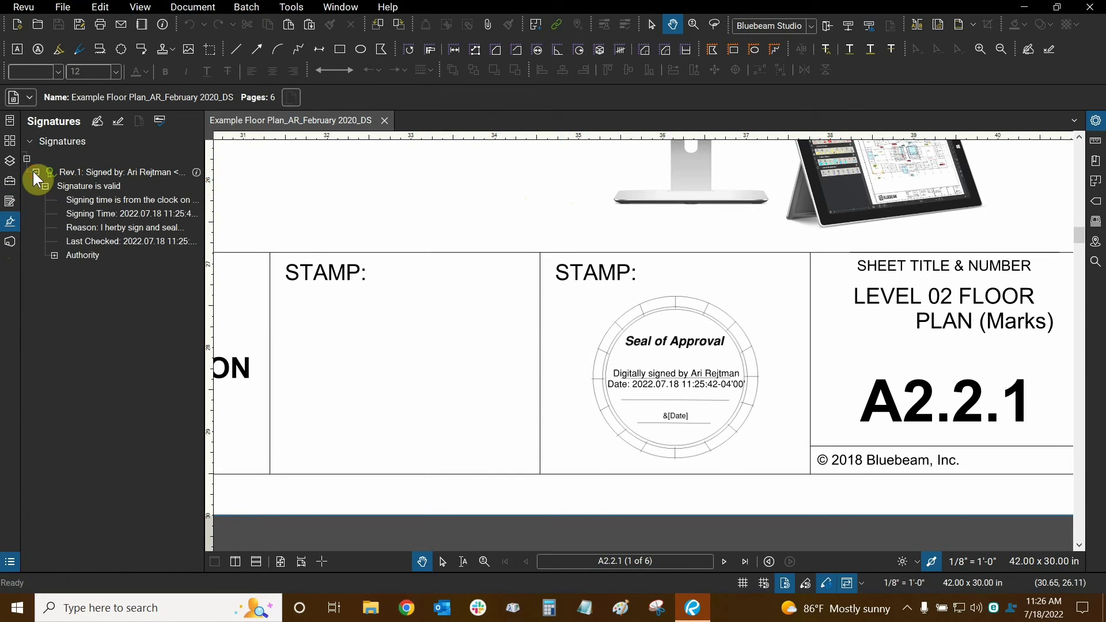
{"action": "left_click", "coordinate": [54, 257]}
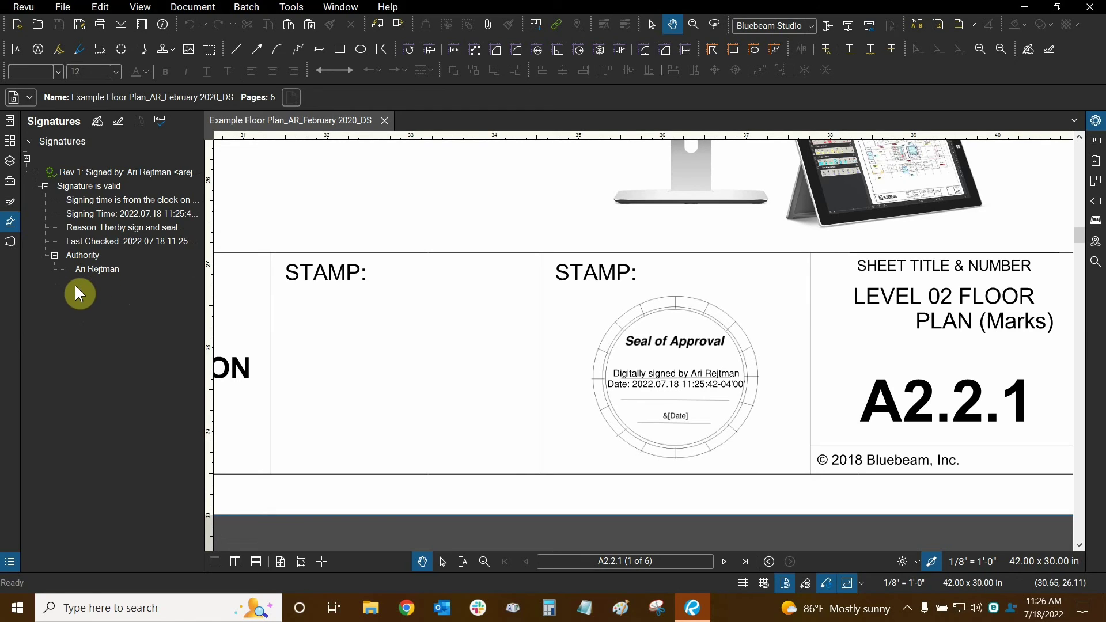
{"action": "mouse_move", "coordinate": [68, 270]}
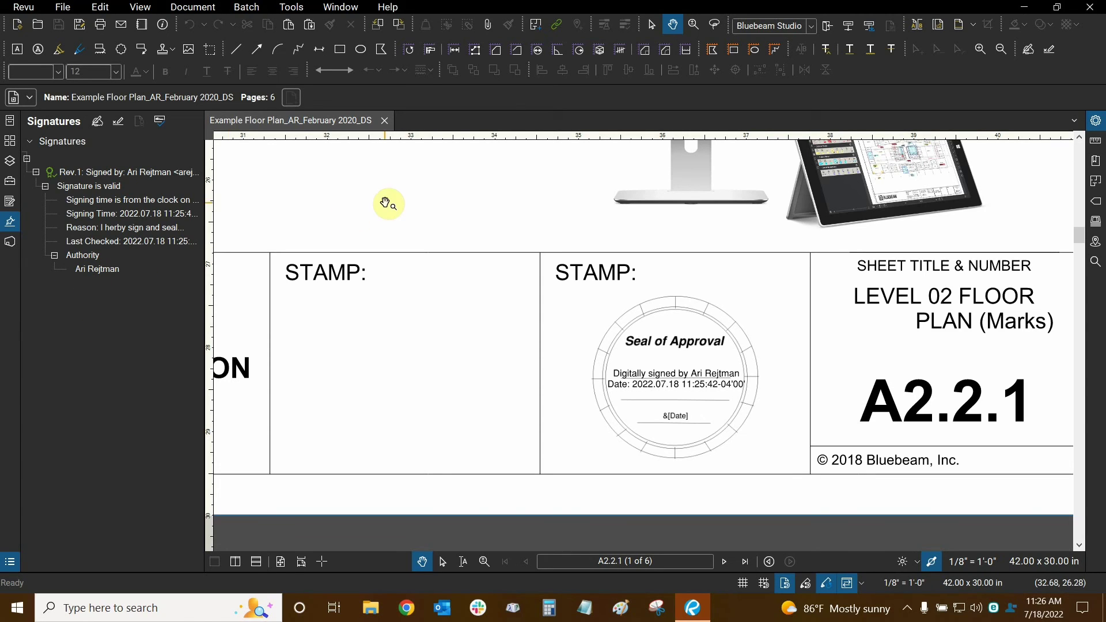
{"action": "key", "text": "ctrl+0"}
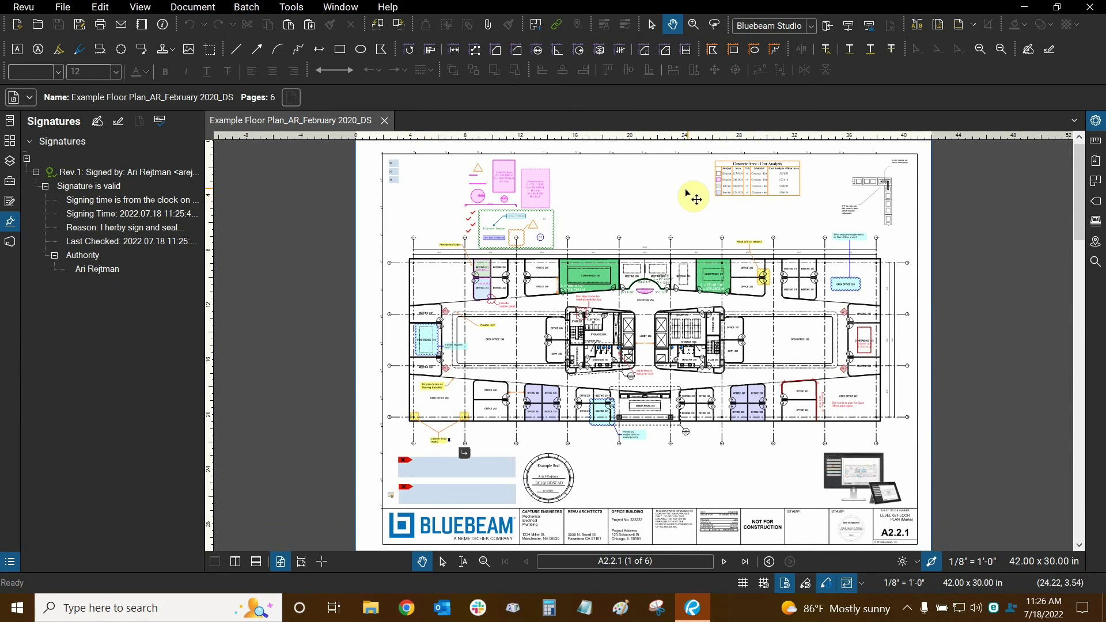